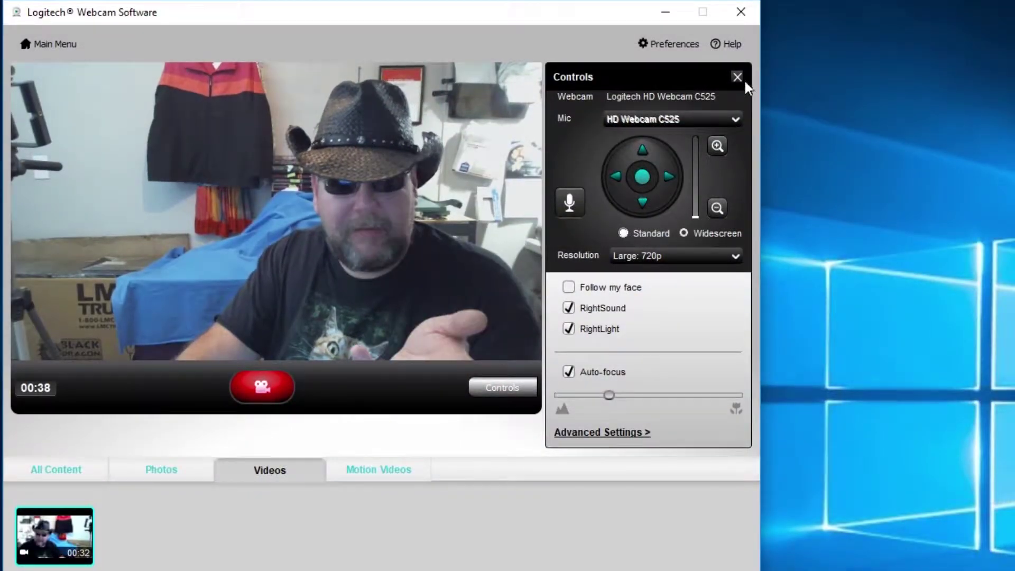
Switch to standard aspect ratio and raise resolution through Medium: 640 x 480 to Large: 2.0 MP.
{"action": "left_click", "coordinate": [623, 233]}
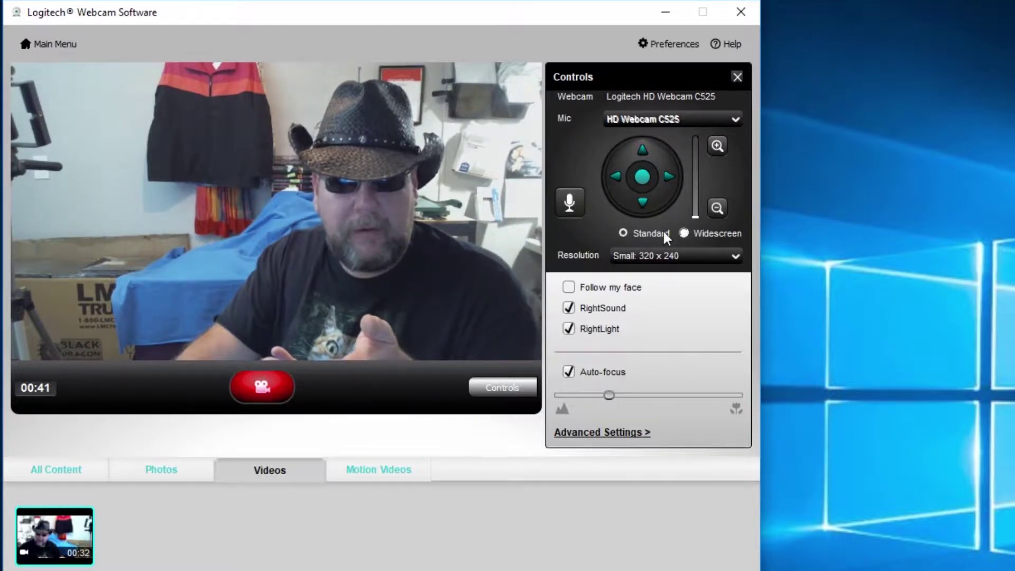
{"action": "left_click", "coordinate": [682, 259]}
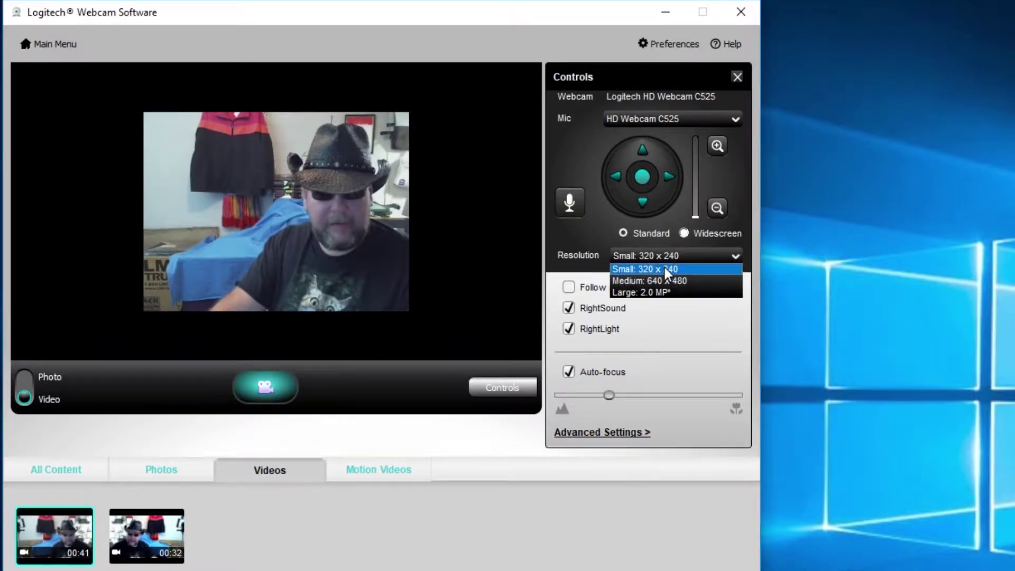
{"action": "left_click", "coordinate": [668, 269]}
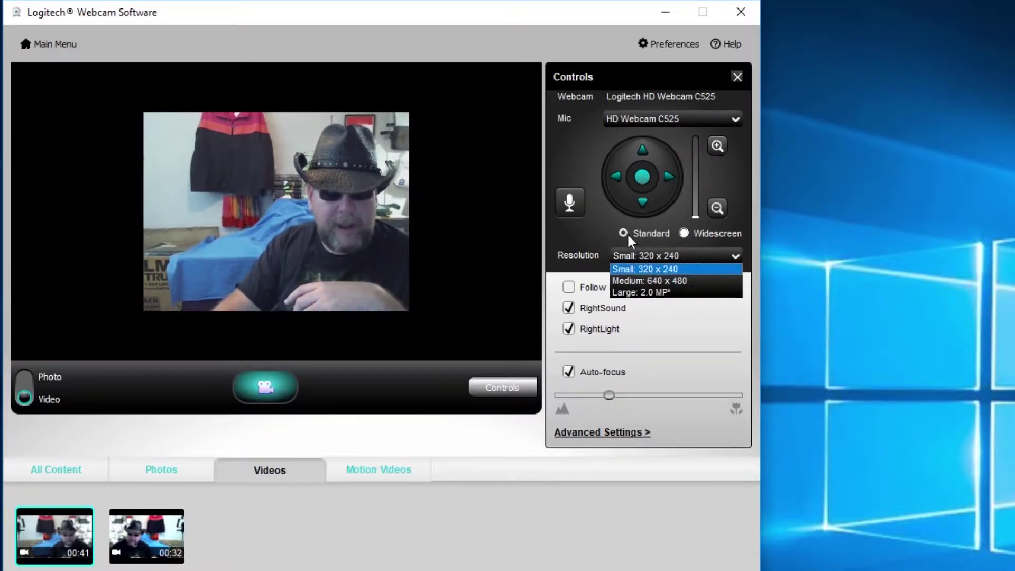
{"action": "left_click", "coordinate": [678, 283]}
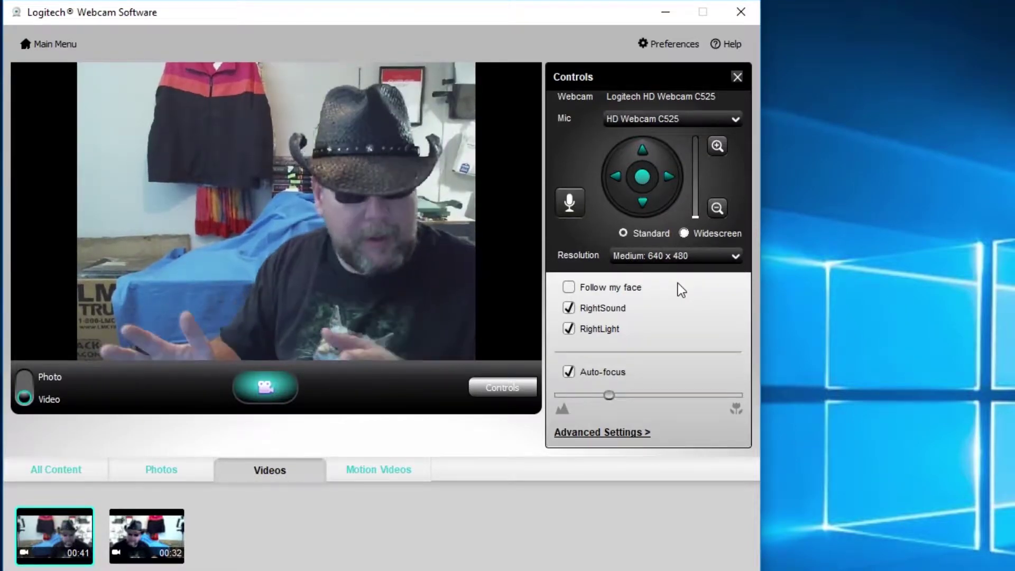
{"action": "left_click", "coordinate": [682, 257]}
{"action": "left_click", "coordinate": [698, 295]}
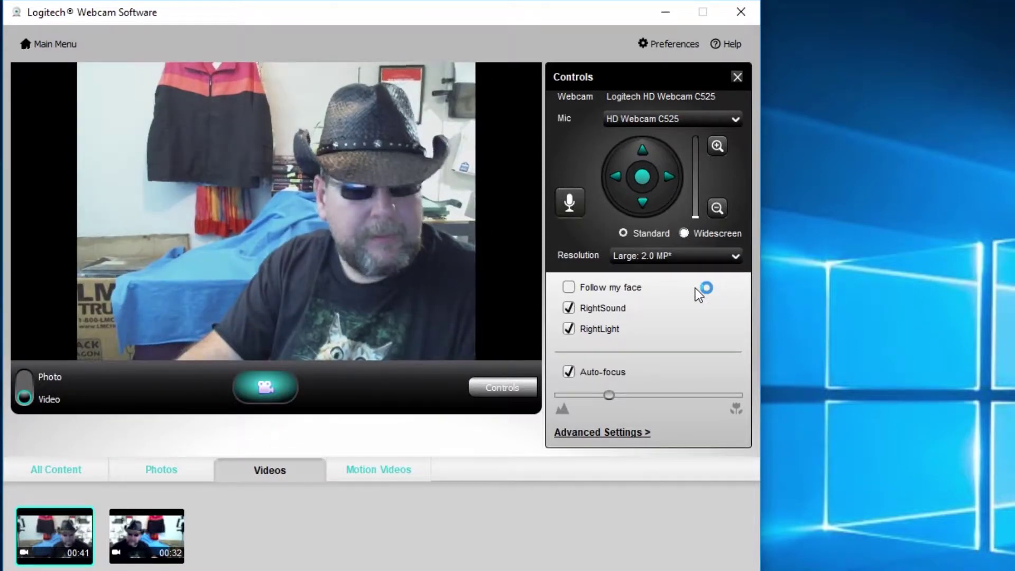
Zoom the camera in twice on the face, then back out to full view.
{"action": "left_click", "coordinate": [722, 145]}
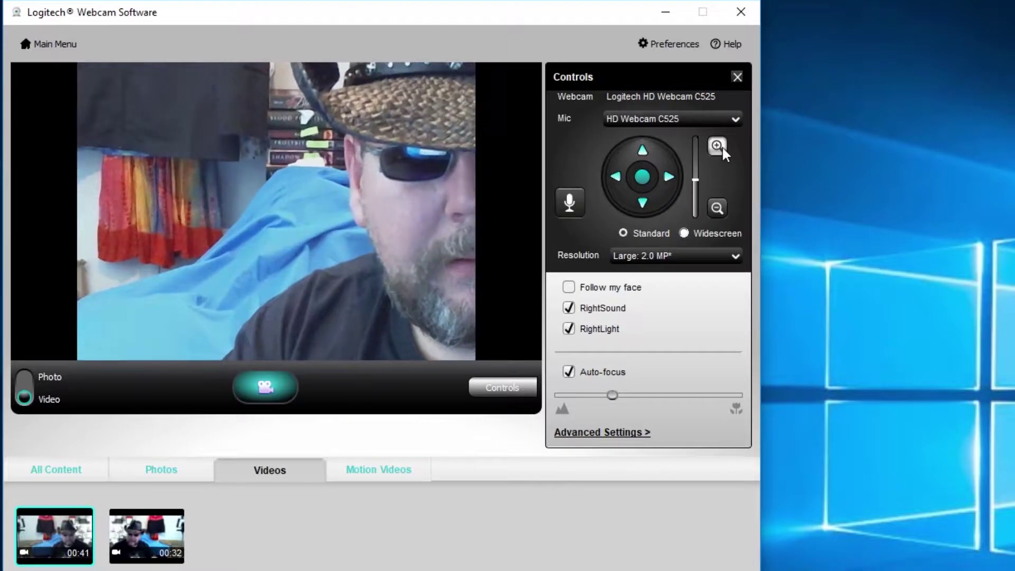
{"action": "left_click", "coordinate": [722, 145]}
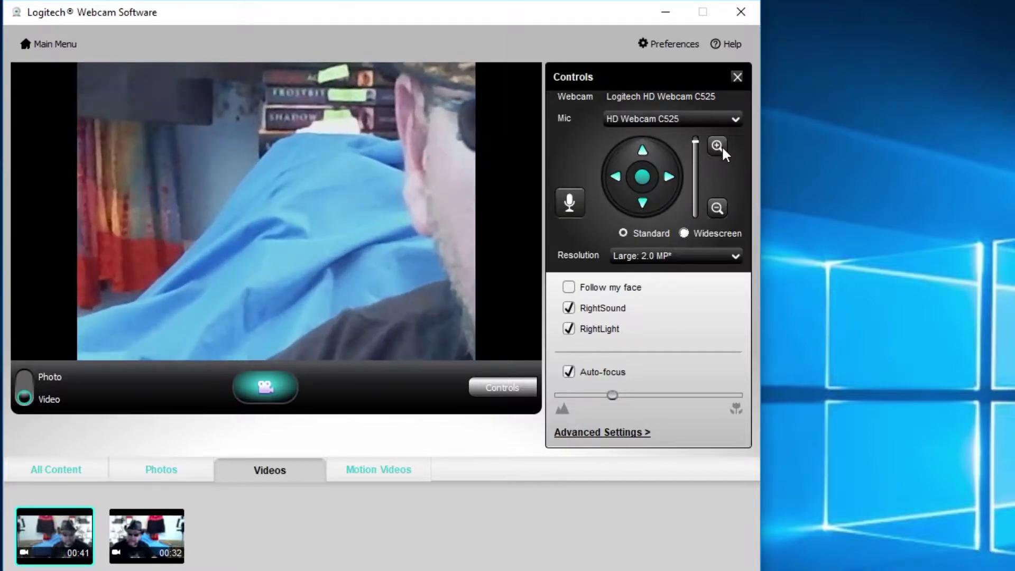
{"action": "left_click", "coordinate": [722, 208]}
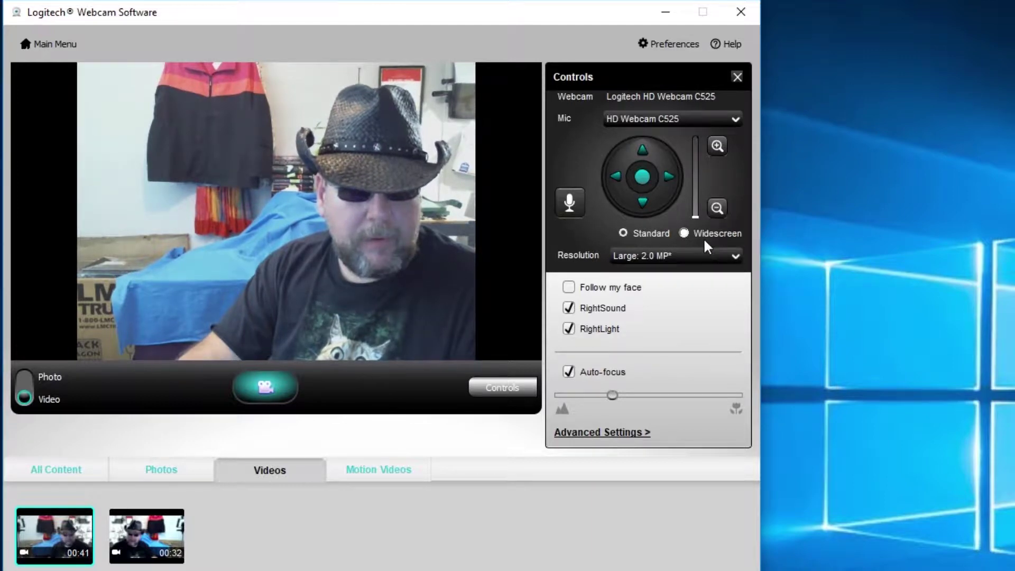
Set widescreen at Large: 720p after trying Medium: 480p and Optimized: 720p*, and turn on Follow my face.
{"action": "left_click", "coordinate": [685, 232]}
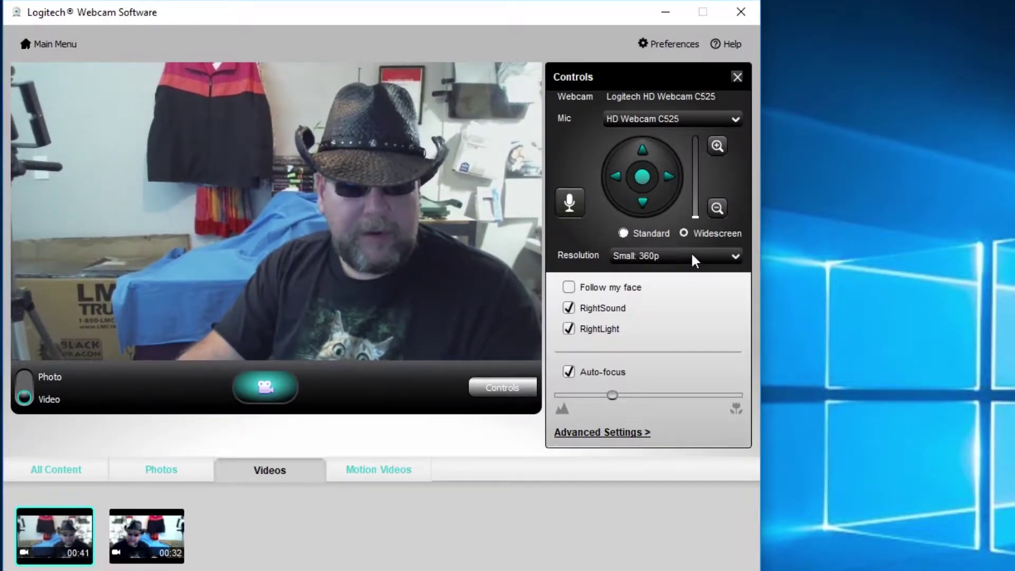
{"action": "left_click", "coordinate": [694, 256]}
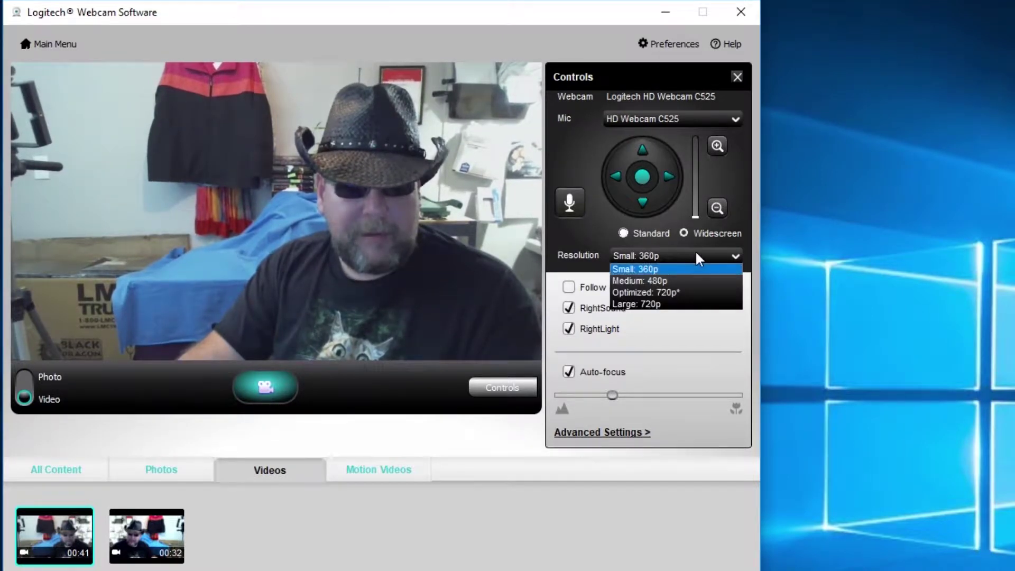
{"action": "left_click", "coordinate": [683, 279]}
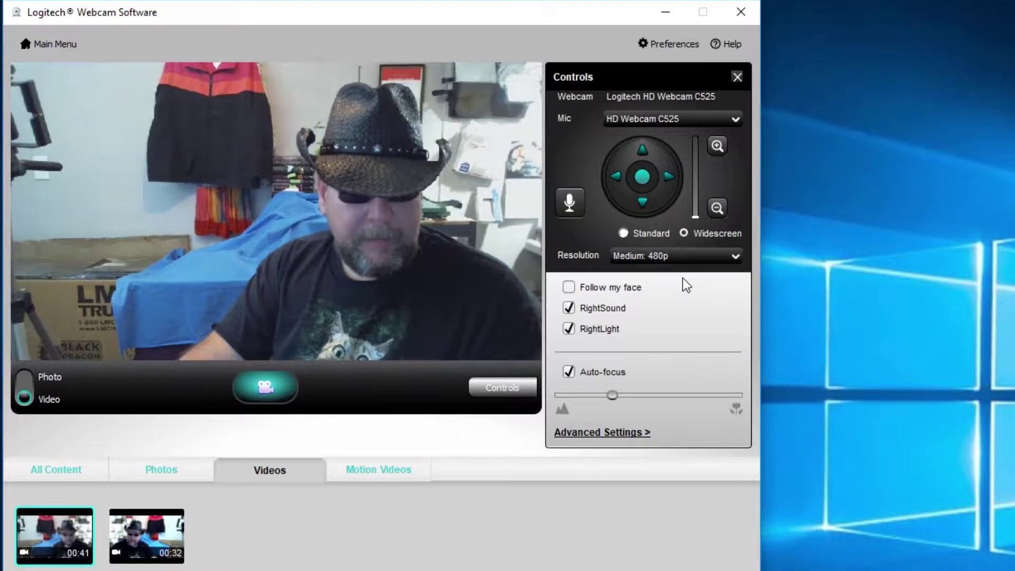
{"action": "left_click", "coordinate": [695, 261]}
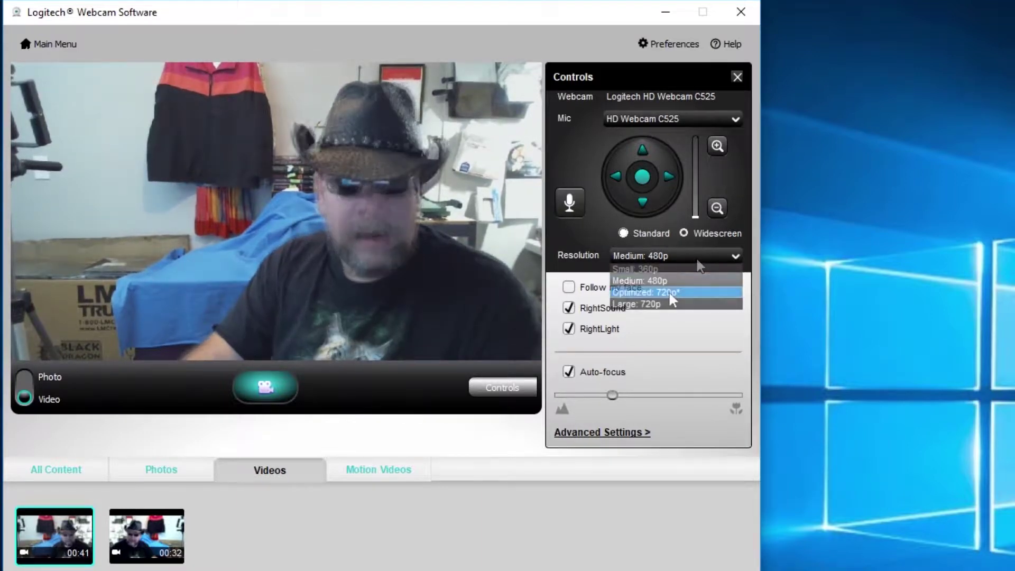
{"action": "left_click", "coordinate": [670, 293]}
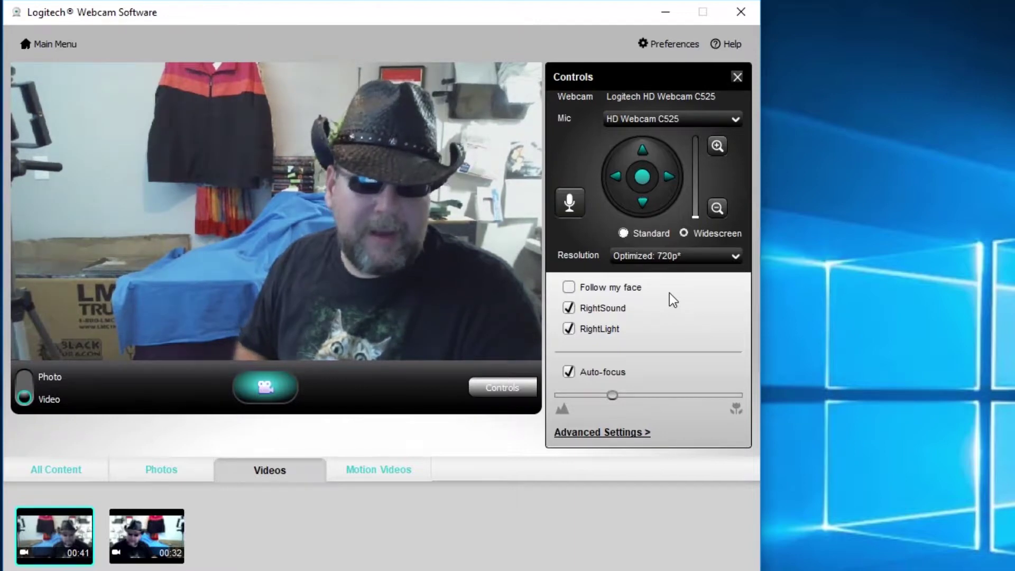
{"action": "key", "text": "alt+Down"}
{"action": "left_click", "coordinate": [701, 303]}
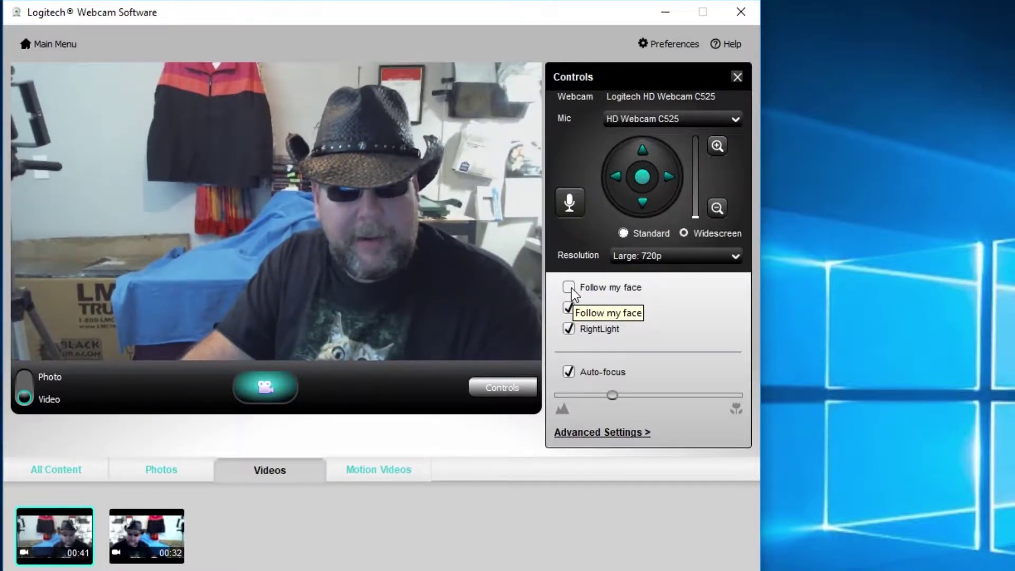
{"action": "left_click", "coordinate": [571, 288]}
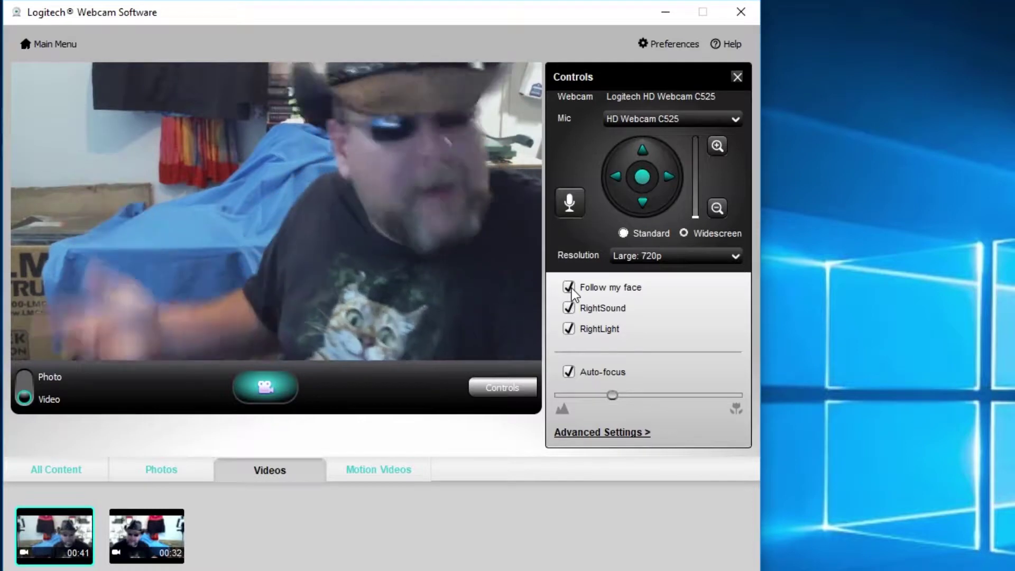
{"action": "left_click", "coordinate": [569, 285]}
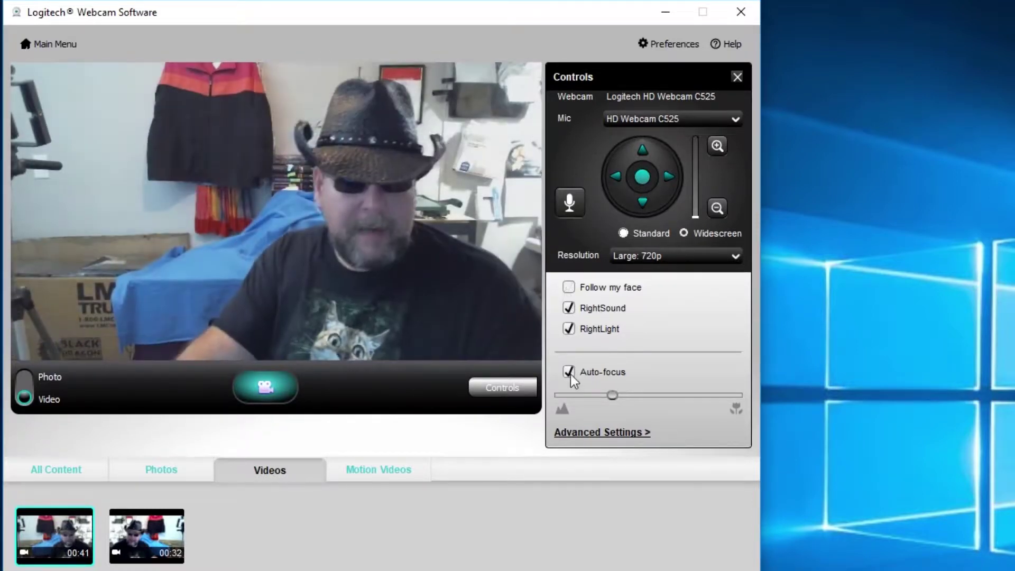
{"action": "left_click", "coordinate": [569, 371]}
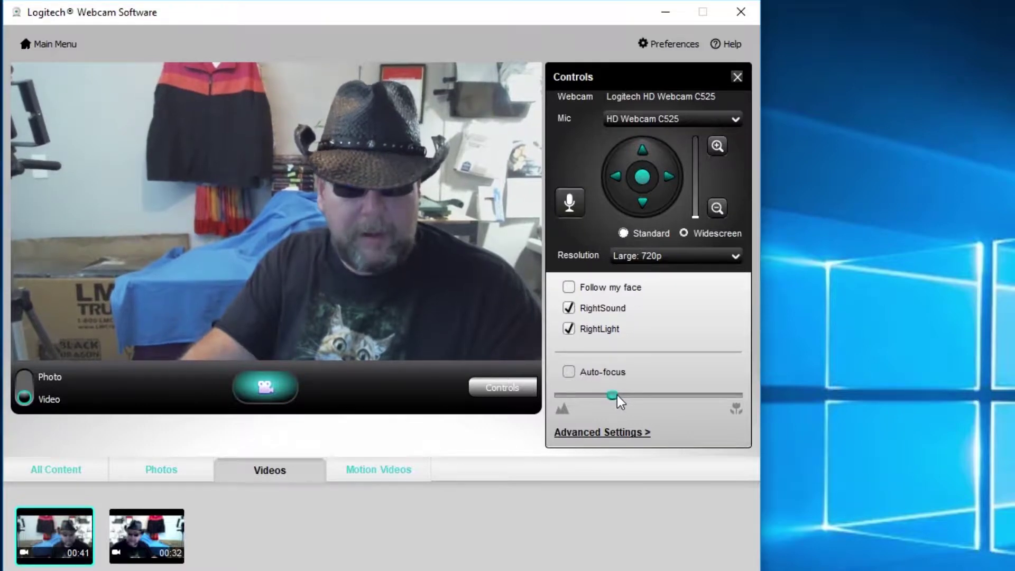
Drag manual focus right to blur, then fully left, and switch Auto-focus back on.
{"action": "left_click_drag", "start_coordinate": [617, 396], "coordinate": [706, 394]}
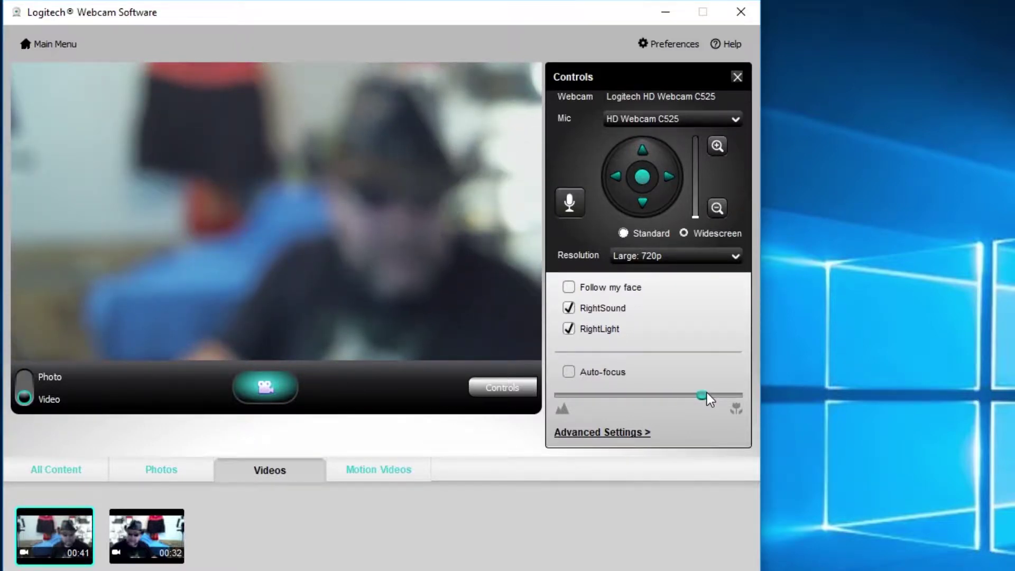
{"action": "left_click_drag", "start_coordinate": [705, 396], "coordinate": [510, 402]}
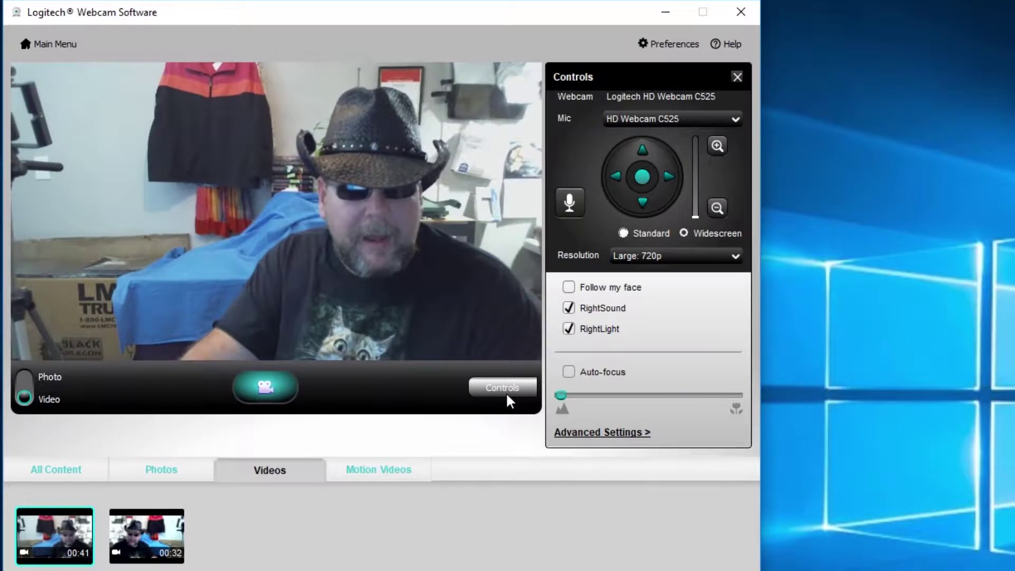
{"action": "left_click", "coordinate": [567, 373]}
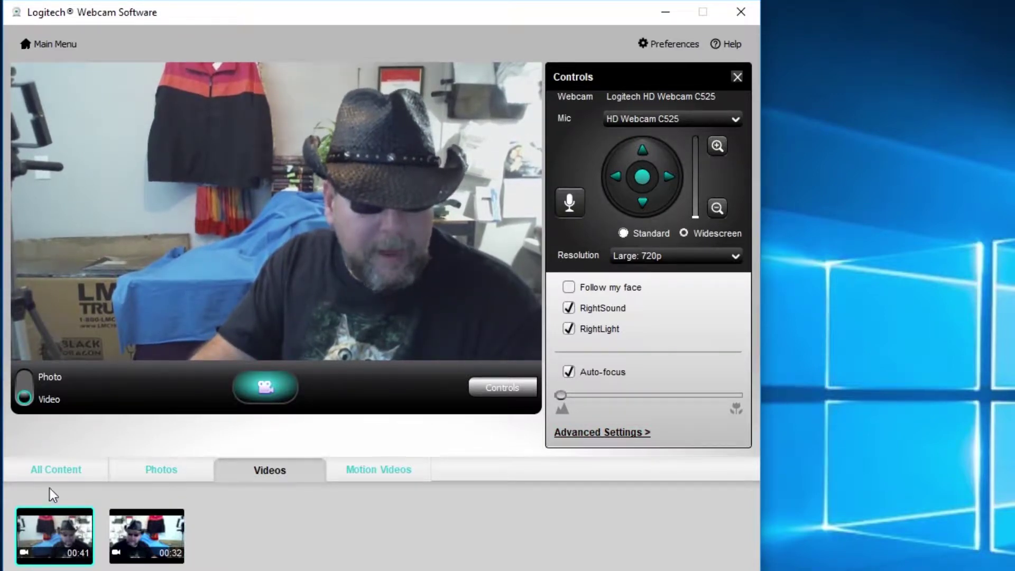
{"action": "left_click", "coordinate": [53, 470]}
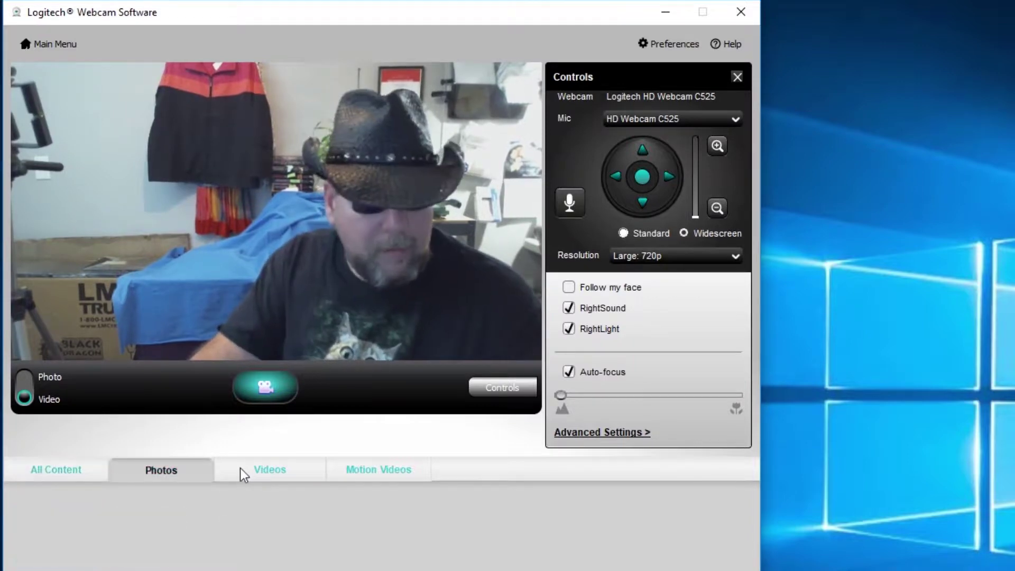
Browse the Videos and Motion Videos galleries, then open Advanced Settings and turn RightLight off.
{"action": "left_click", "coordinate": [274, 470]}
{"action": "left_click", "coordinate": [377, 470]}
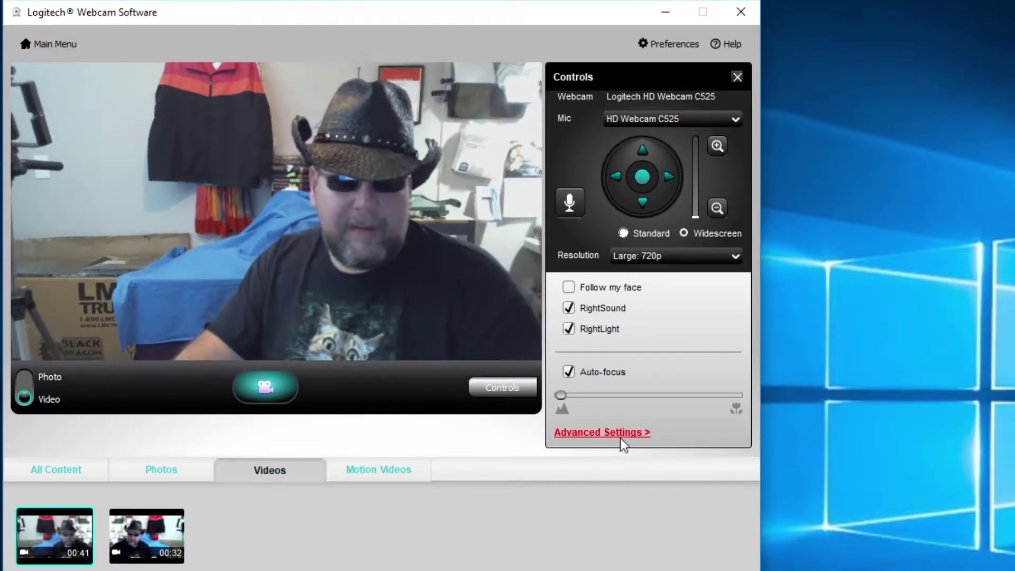
{"action": "left_click", "coordinate": [615, 429]}
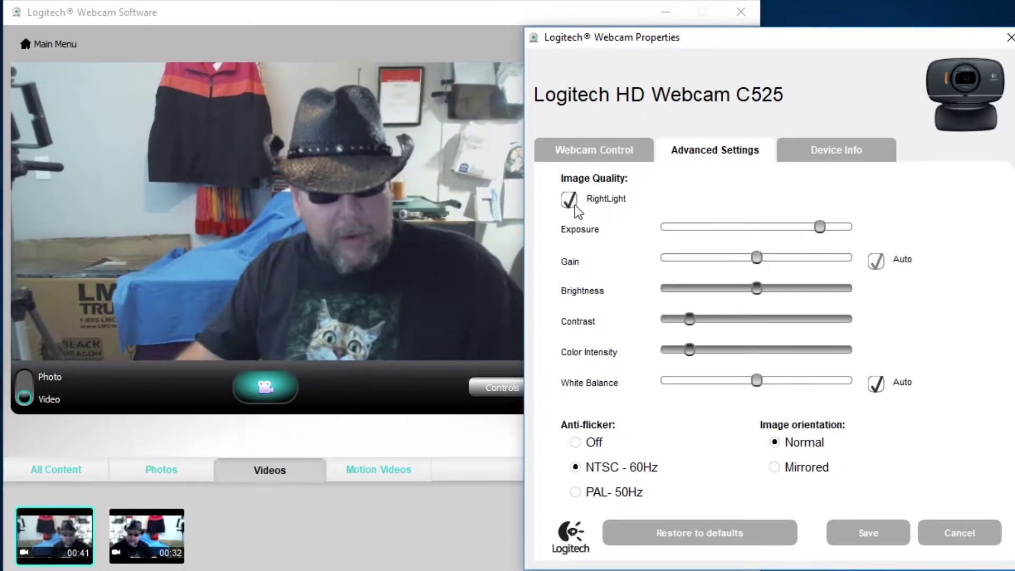
{"action": "left_click", "coordinate": [575, 205]}
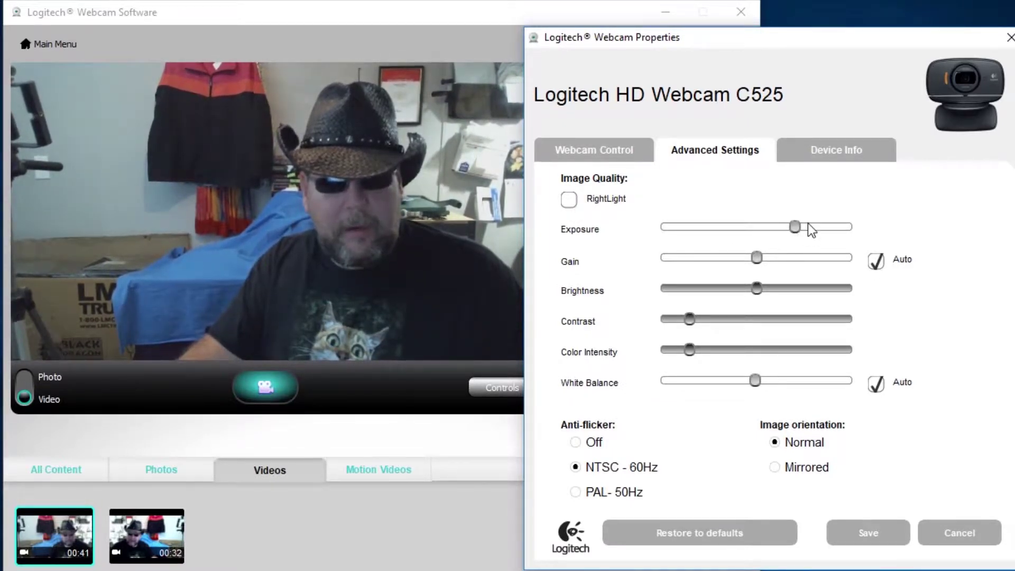
Turn off automatic gain, push exposure to maximum then lower it, and adjust brightness.
{"action": "left_click", "coordinate": [886, 264]}
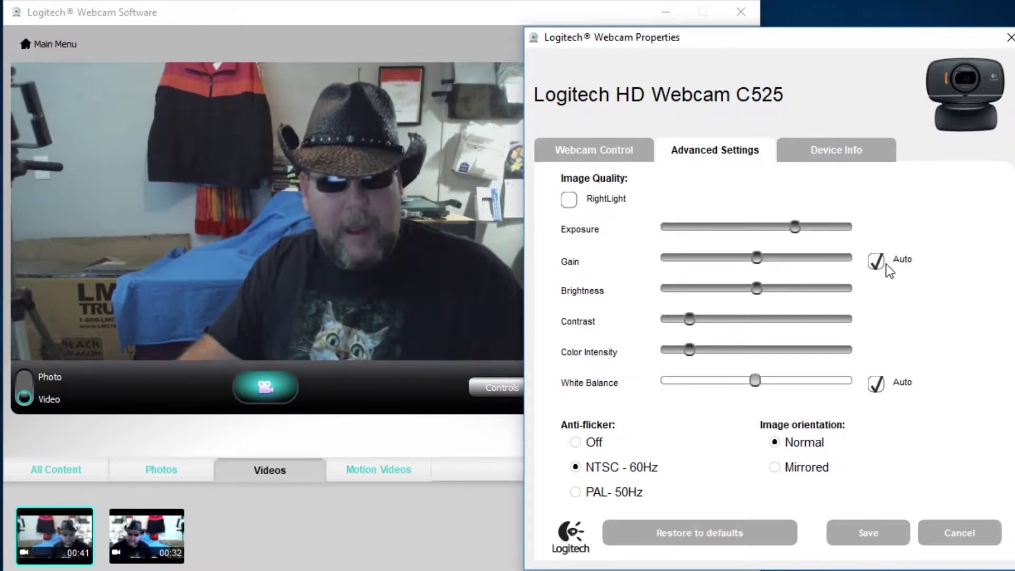
{"action": "left_click", "coordinate": [875, 261]}
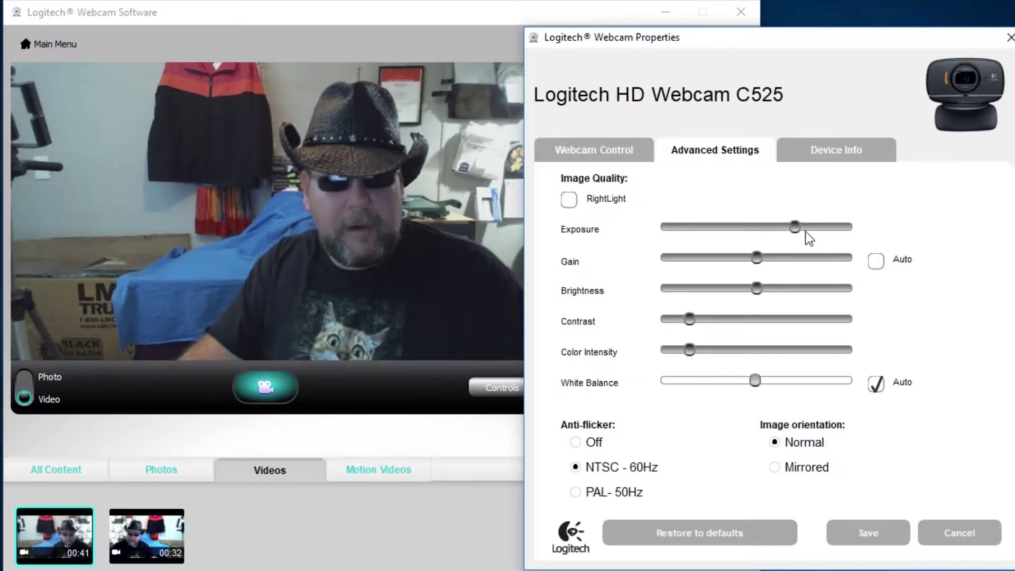
{"action": "left_click_drag", "start_coordinate": [819, 230], "coordinate": [891, 231]}
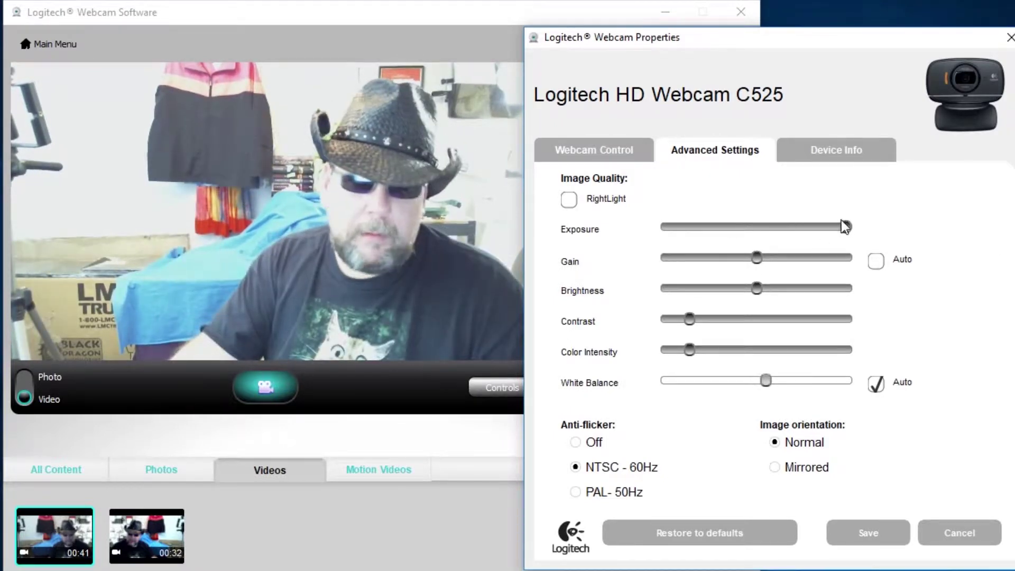
{"action": "left_click_drag", "start_coordinate": [826, 228], "coordinate": [697, 228]}
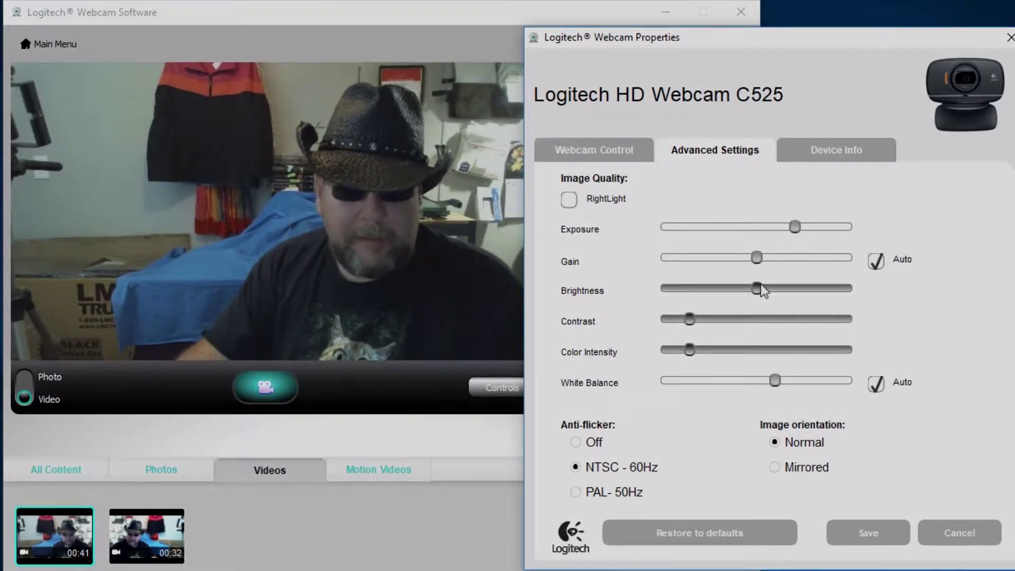
{"action": "left_click_drag", "start_coordinate": [761, 290], "coordinate": [784, 295]}
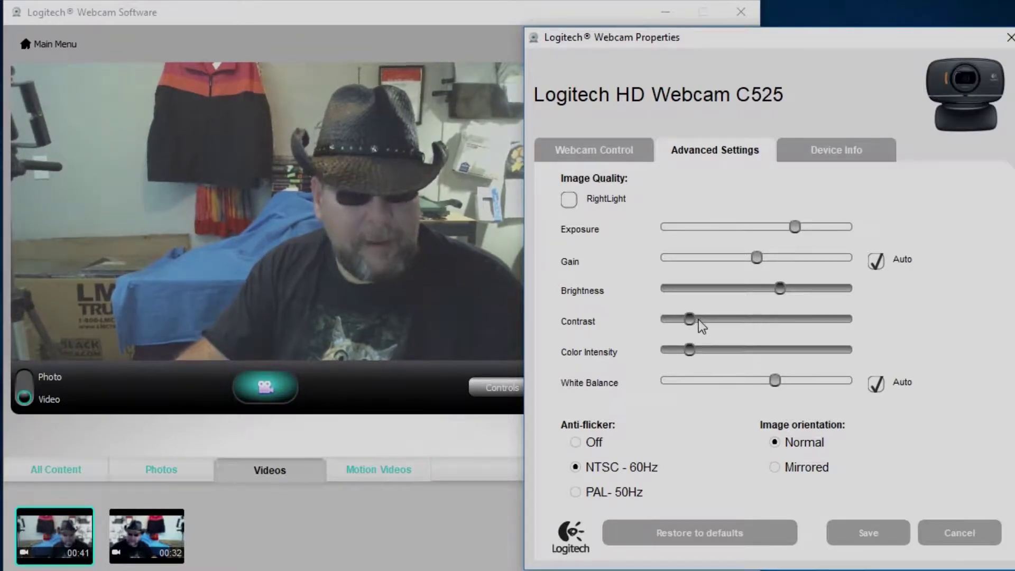
Try contrast from low to maximum, return it to a quarter, and restore colour intensity.
{"action": "left_click_drag", "start_coordinate": [699, 319], "coordinate": [655, 320]}
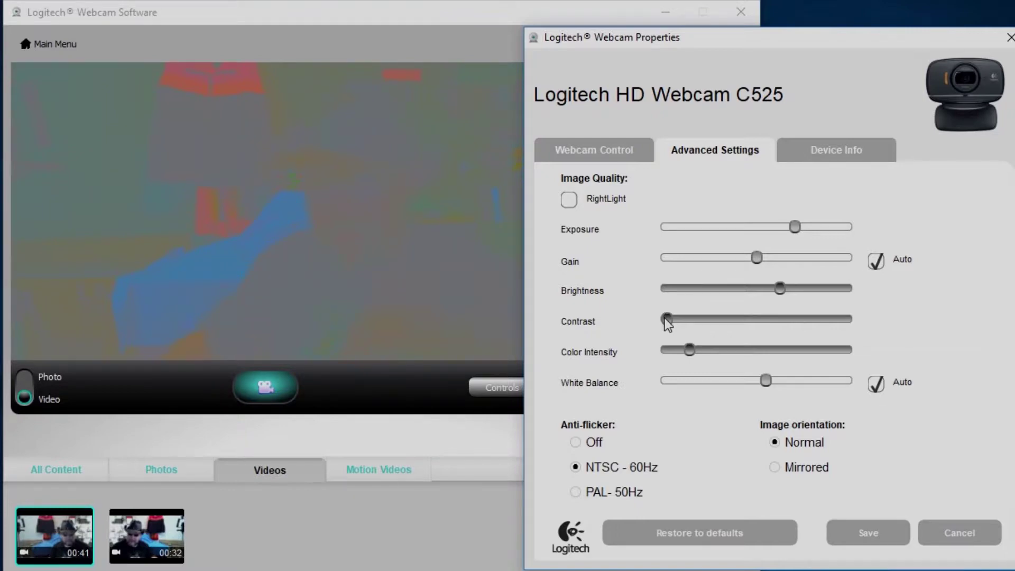
{"action": "left_click_drag", "start_coordinate": [667, 319], "coordinate": [878, 327]}
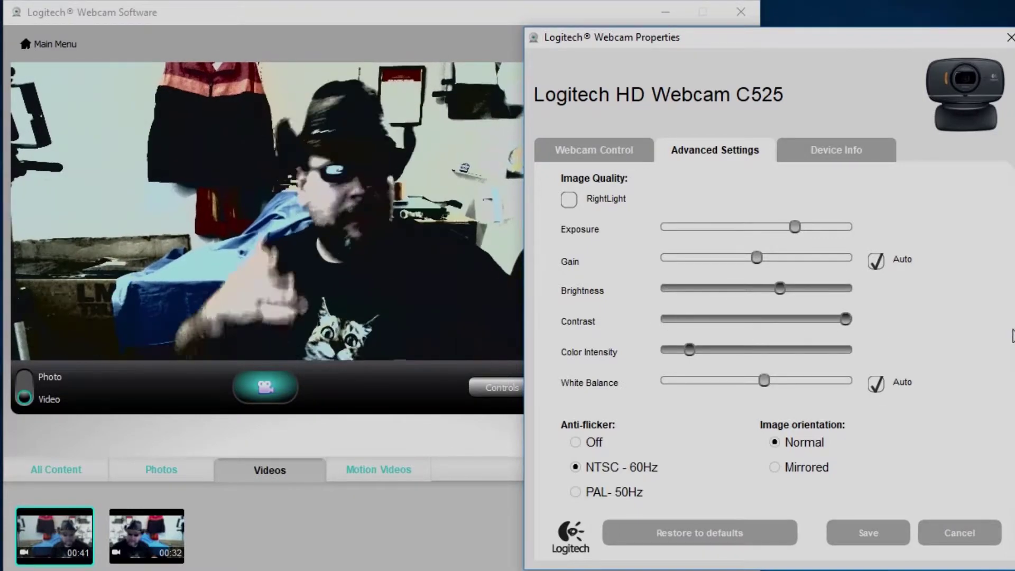
{"action": "left_click_drag", "start_coordinate": [846, 319], "coordinate": [664, 352]}
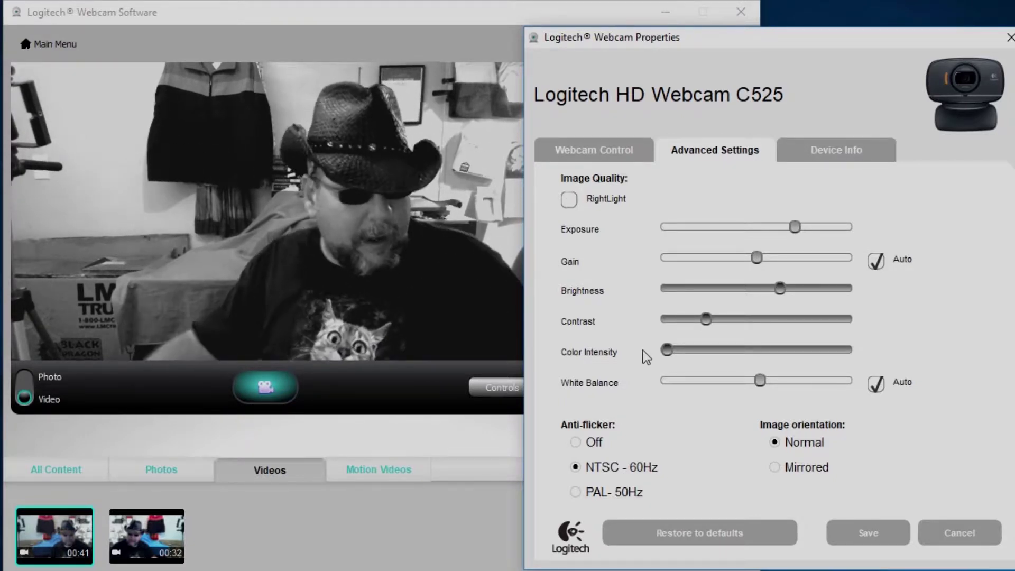
{"action": "left_click_drag", "start_coordinate": [666, 349], "coordinate": [846, 351]}
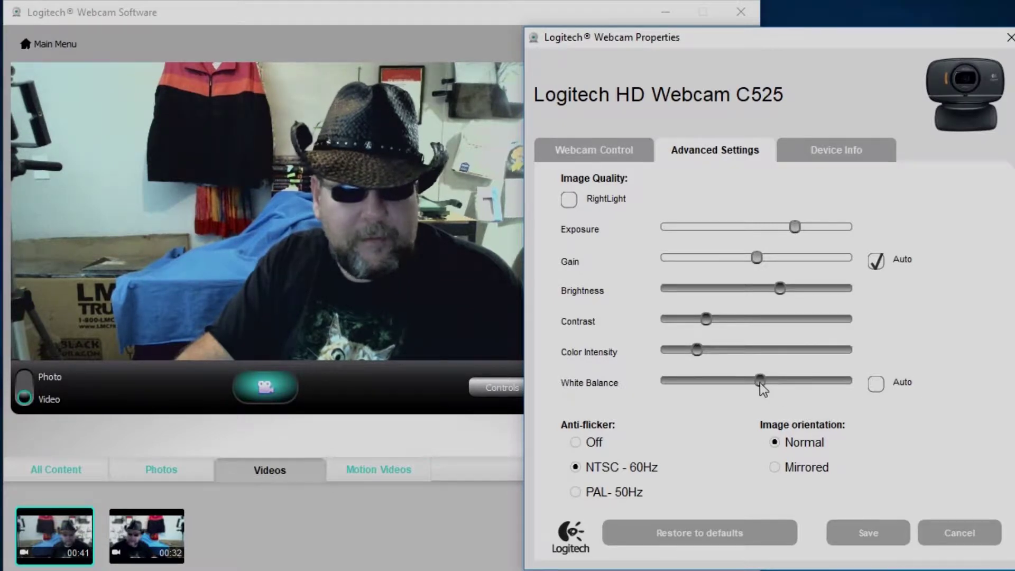
Warm the white balance, bring it back to mid-range, and set anti-flicker Off, then NTSC - 60Hz.
{"action": "left_click_drag", "start_coordinate": [761, 381], "coordinate": [846, 381]}
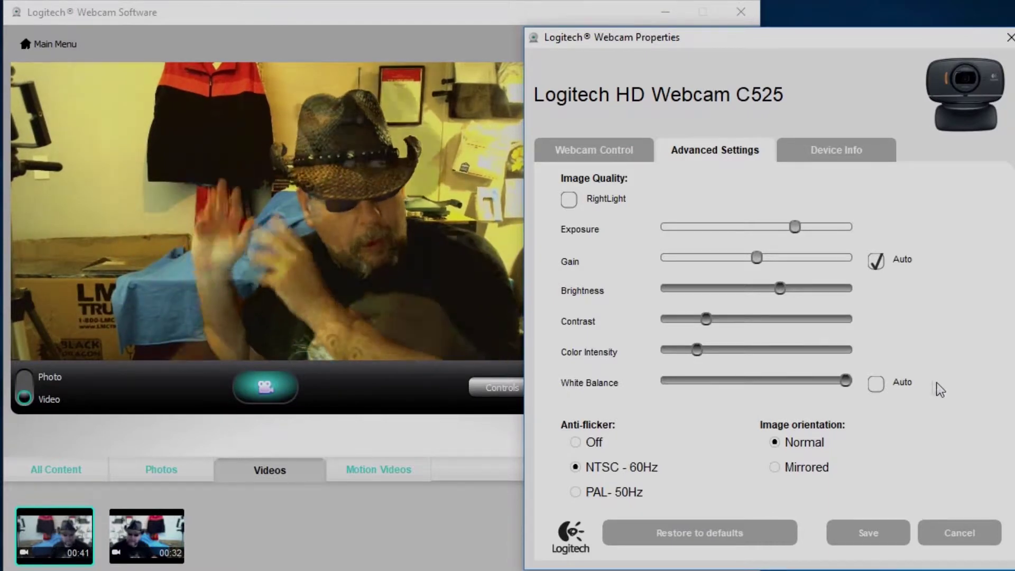
{"action": "left_click", "coordinate": [703, 381]}
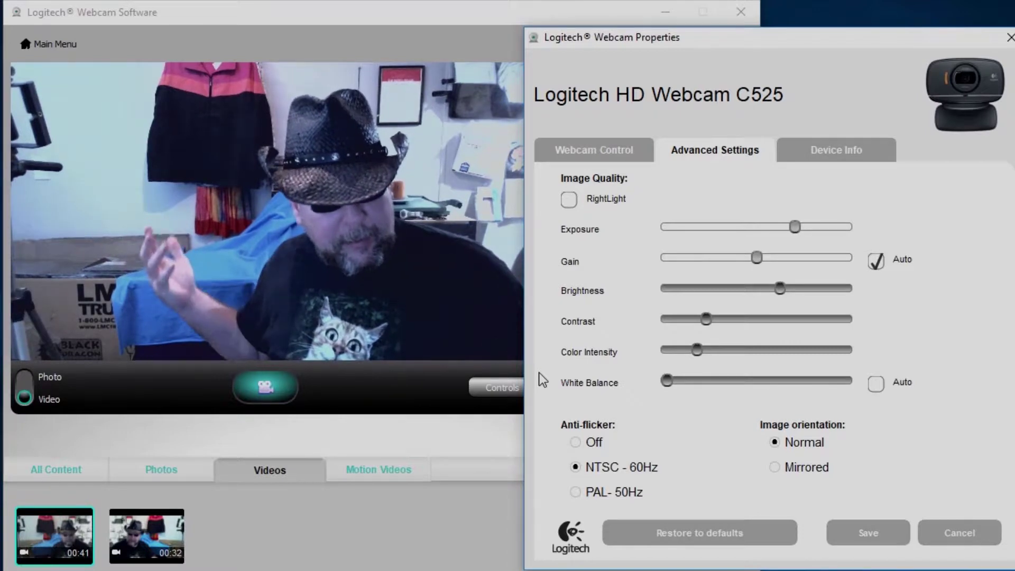
{"action": "left_click", "coordinate": [580, 442]}
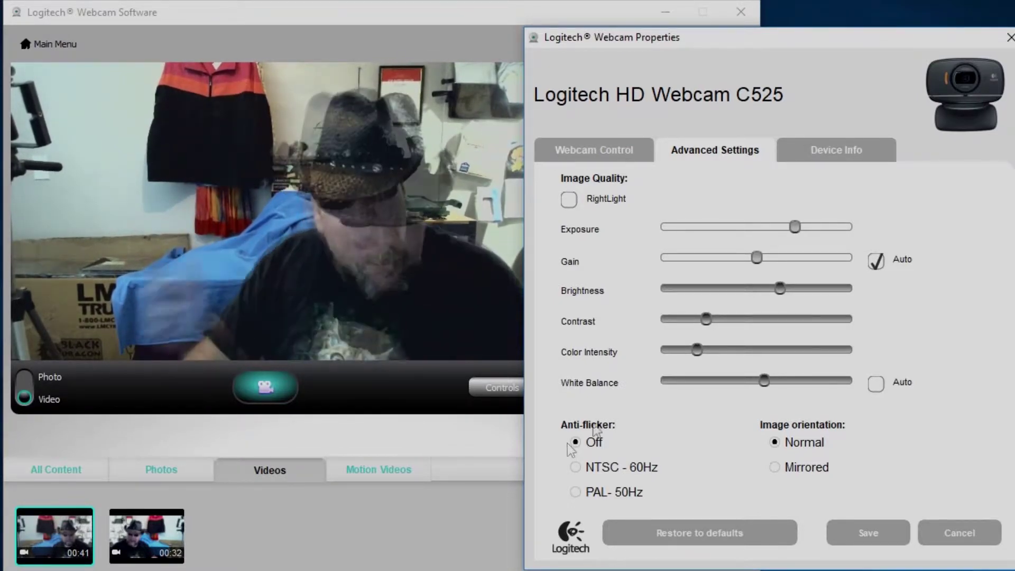
{"action": "left_click", "coordinate": [576, 472]}
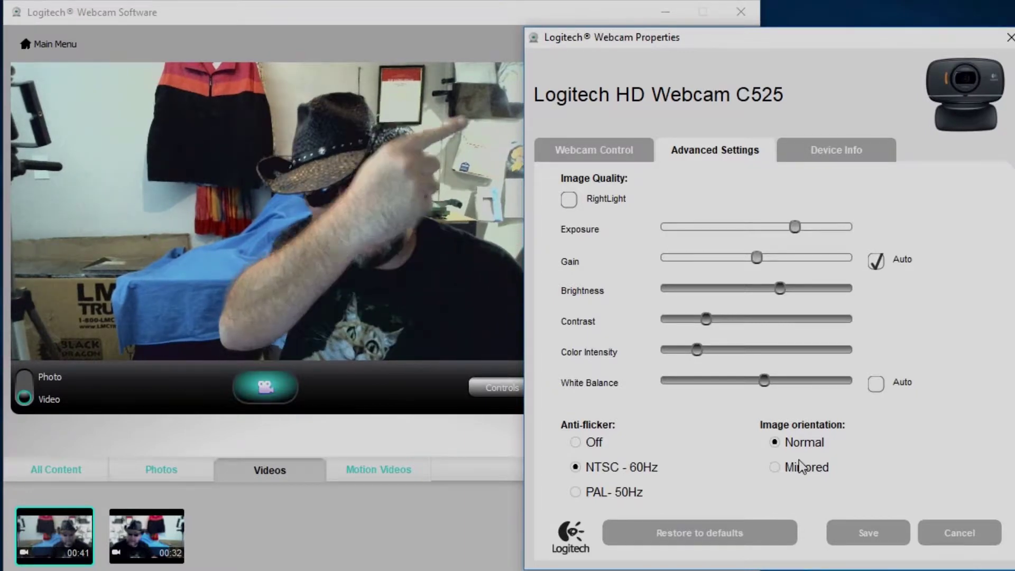
Set Image orientation to Mirrored, flipping the live preview horizontally.
{"action": "left_click", "coordinate": [790, 467]}
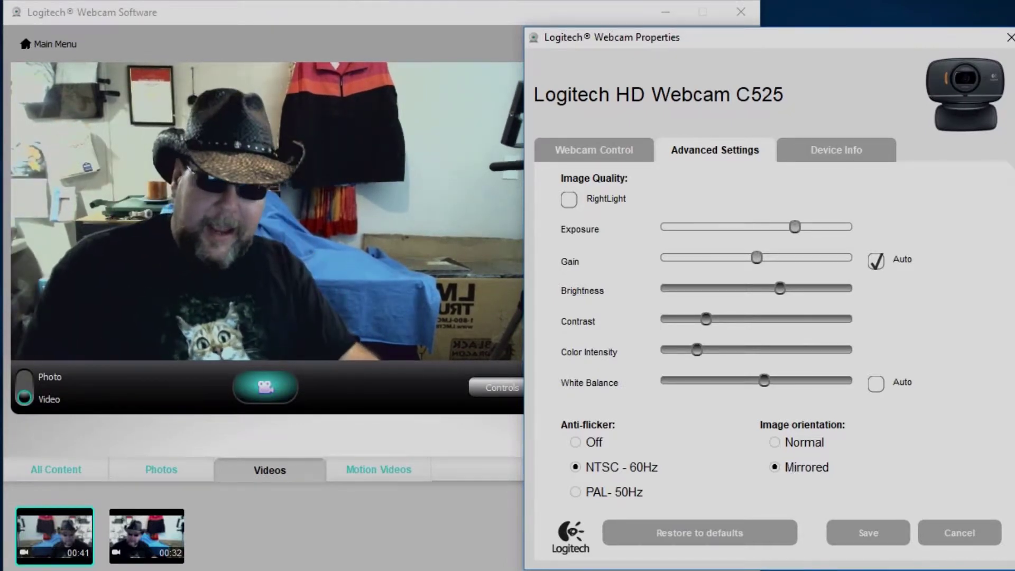
Save the webcam settings, reopen Advanced Settings, and restore all settings to defaults.
{"action": "left_click", "coordinate": [878, 537]}
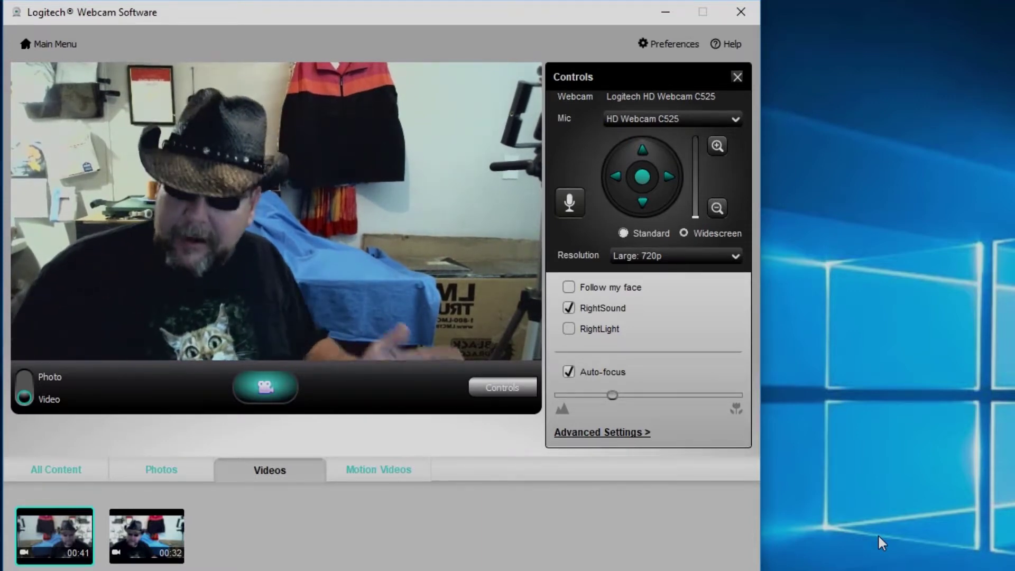
{"action": "left_click", "coordinate": [584, 432]}
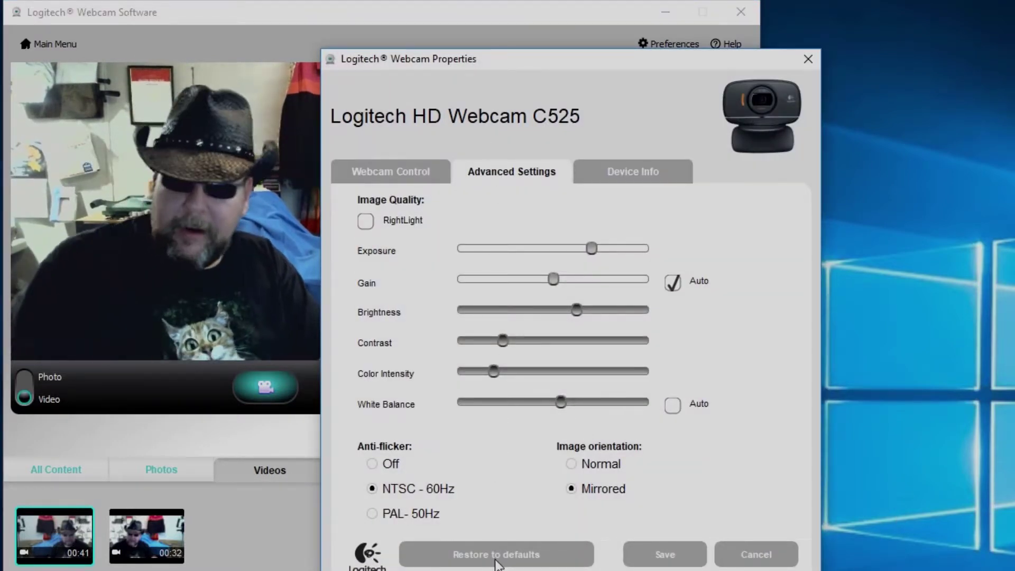
{"action": "left_click_drag", "start_coordinate": [526, 56], "coordinate": [810, 25]}
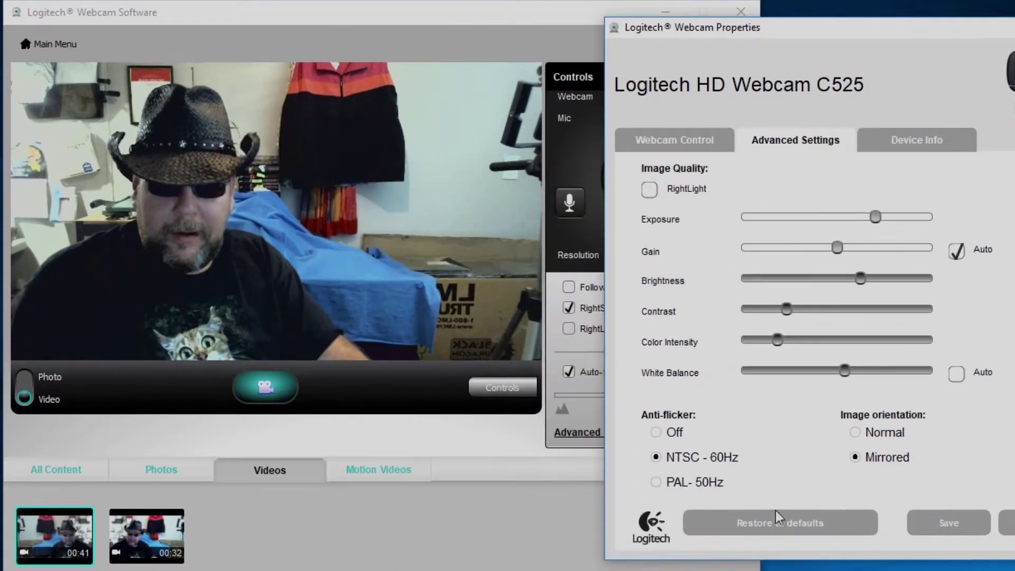
{"action": "left_click", "coordinate": [765, 528]}
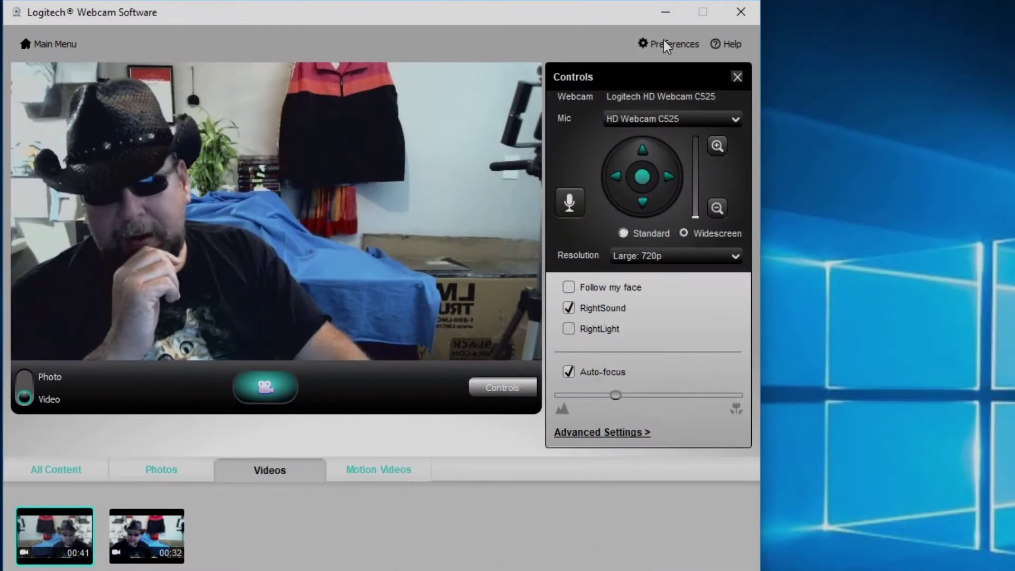
Open Preferences, view the Updates tab's Updater Settings, cancel them, and move to Quick Capture.
{"action": "left_click", "coordinate": [662, 42]}
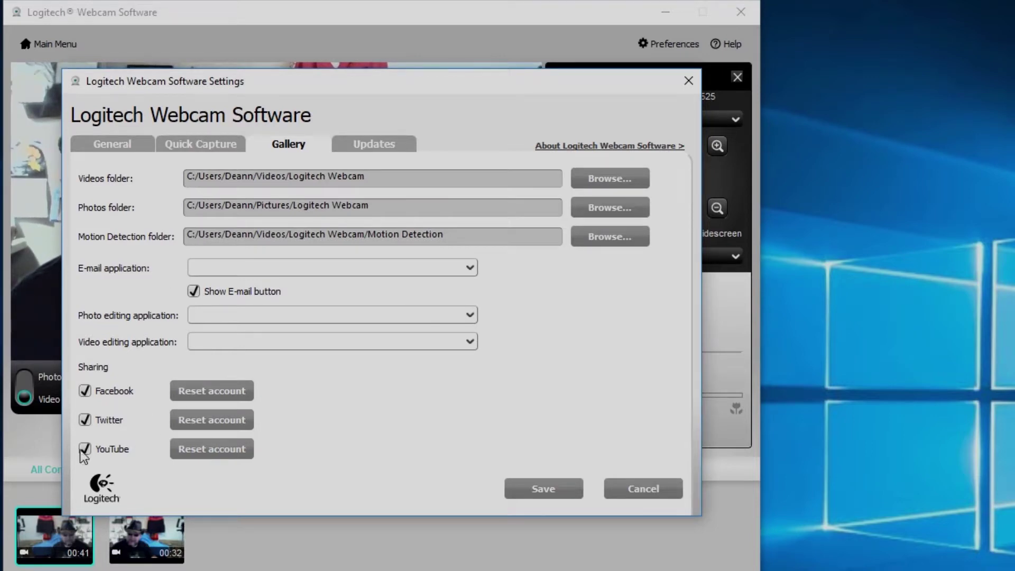
{"action": "left_click", "coordinate": [385, 143]}
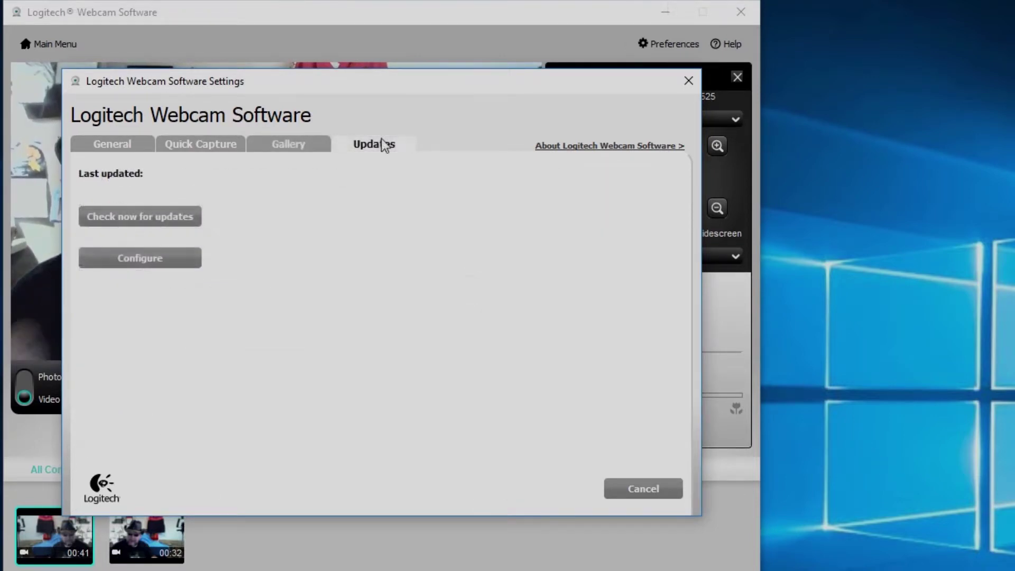
{"action": "left_click", "coordinate": [181, 259]}
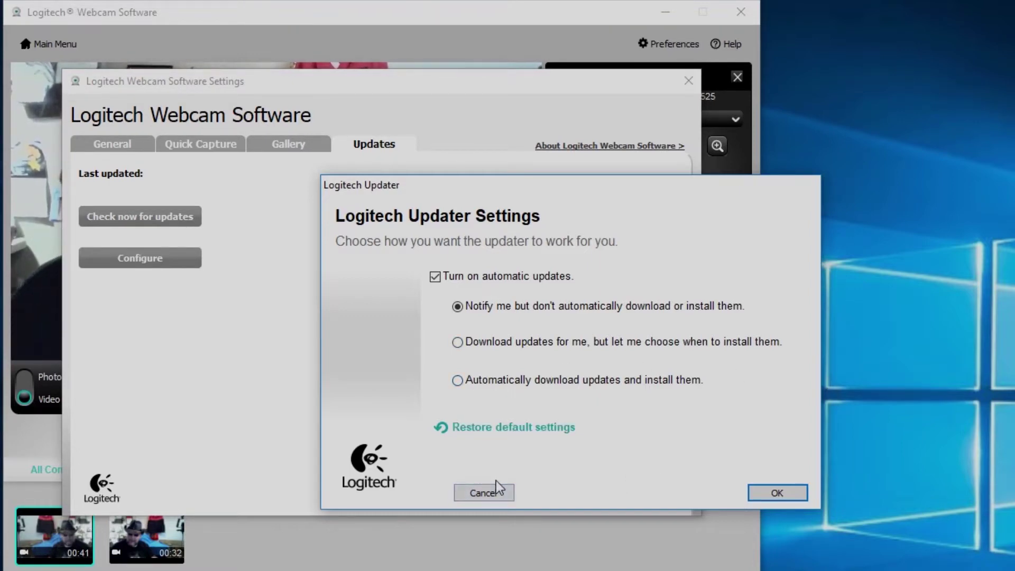
{"action": "left_click", "coordinate": [484, 492]}
{"action": "left_click", "coordinate": [201, 144]}
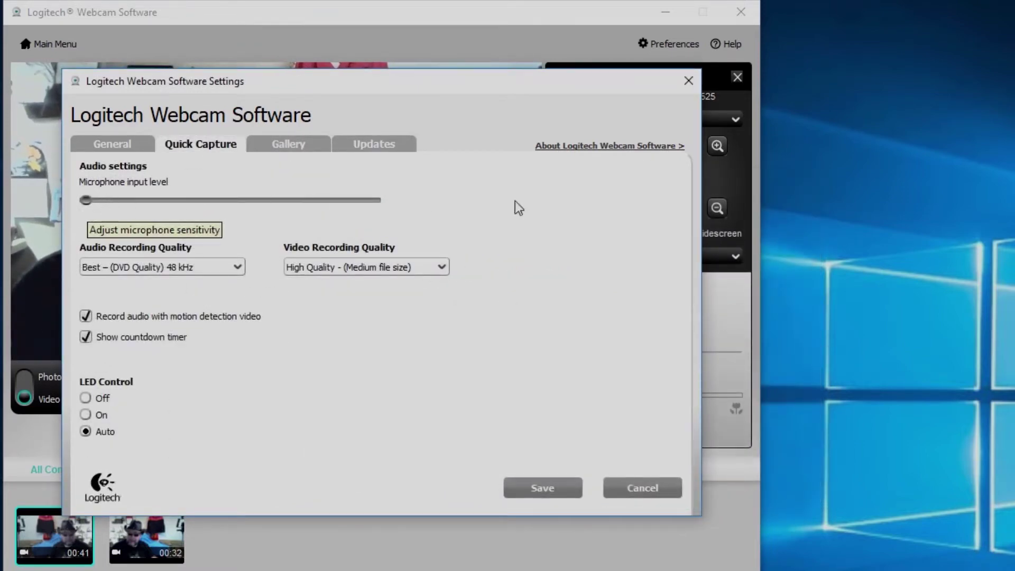
Inspect the Audio and Video Recording Quality choices without changes, then close the Settings window.
{"action": "left_click", "coordinate": [210, 262]}
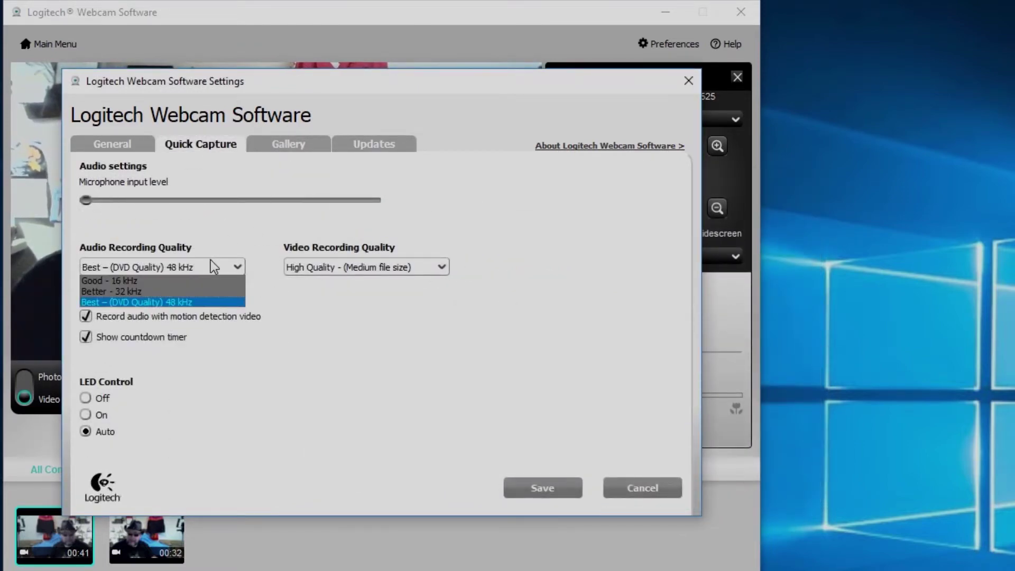
{"action": "left_click", "coordinate": [321, 269]}
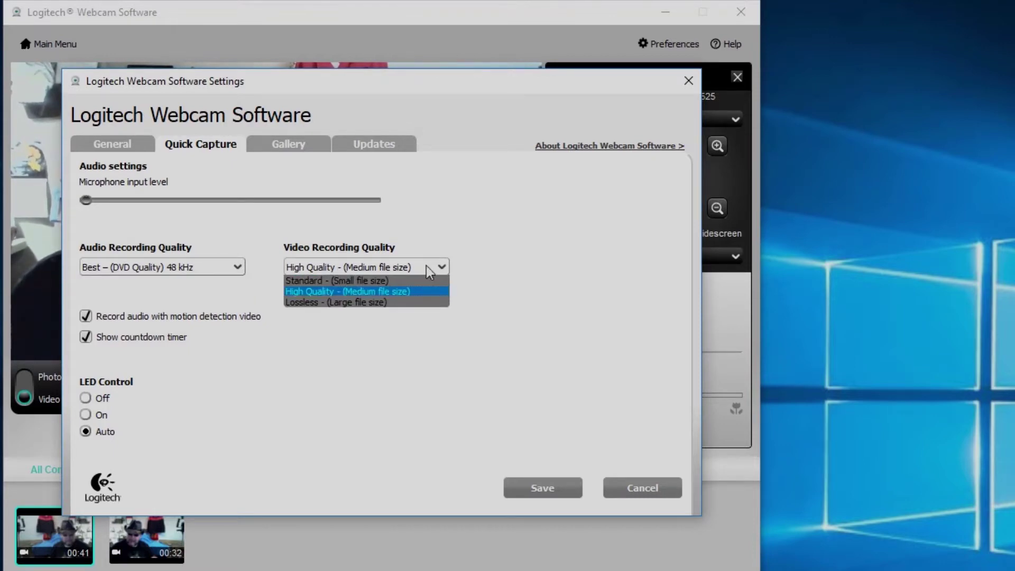
{"action": "left_click", "coordinate": [627, 266]}
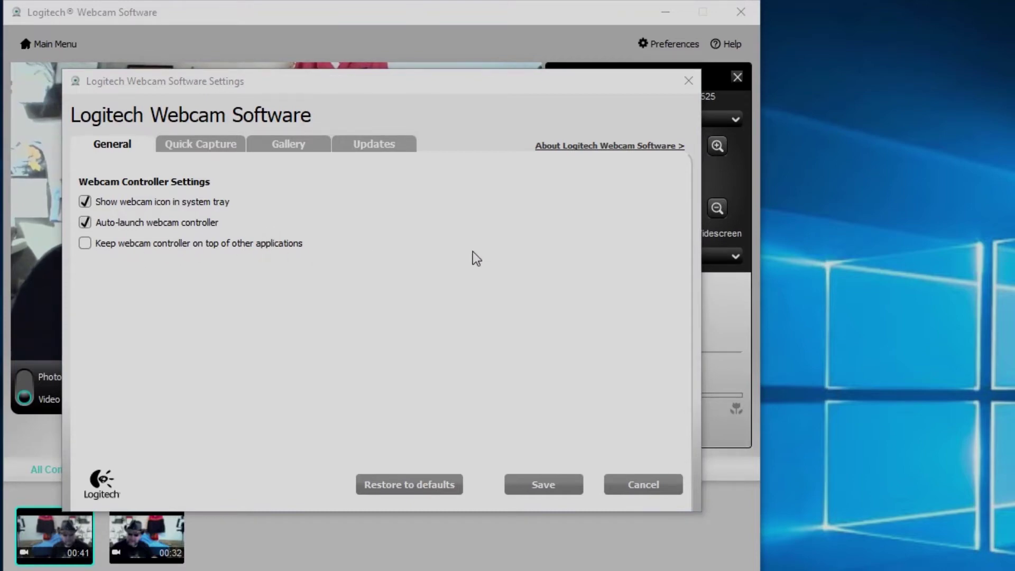
{"action": "left_click_drag", "start_coordinate": [450, 95], "coordinate": [1014, 274]}
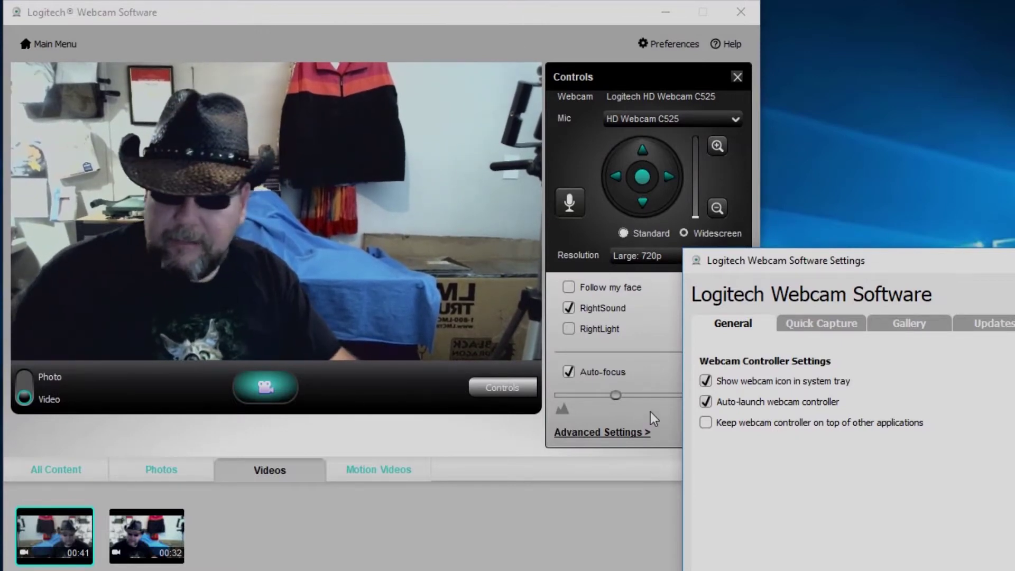
{"action": "key", "text": "Escape"}
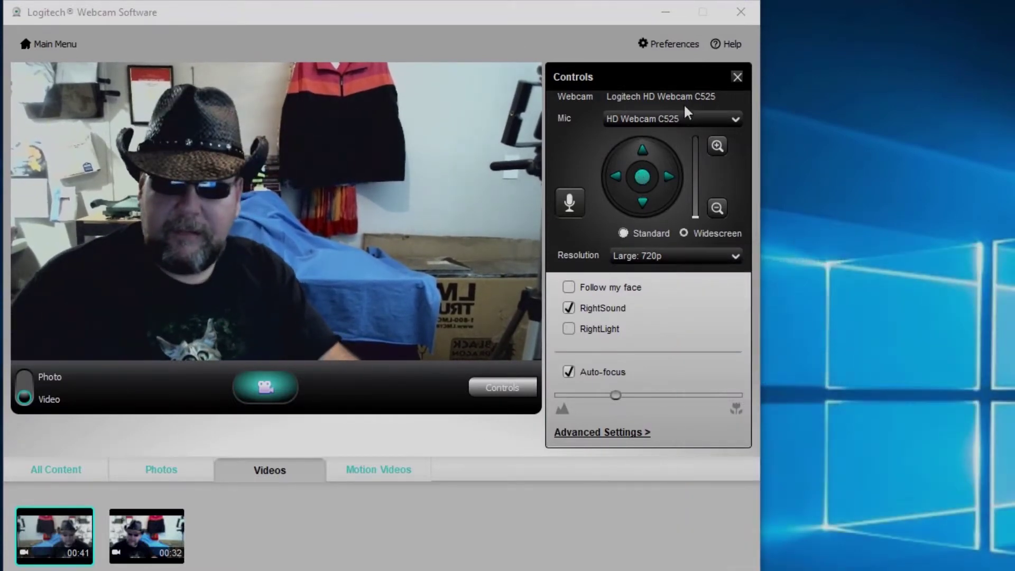
Check the Help options, then capture a Standard-aspect 2.0 MP photo after the countdown.
{"action": "left_click", "coordinate": [731, 42]}
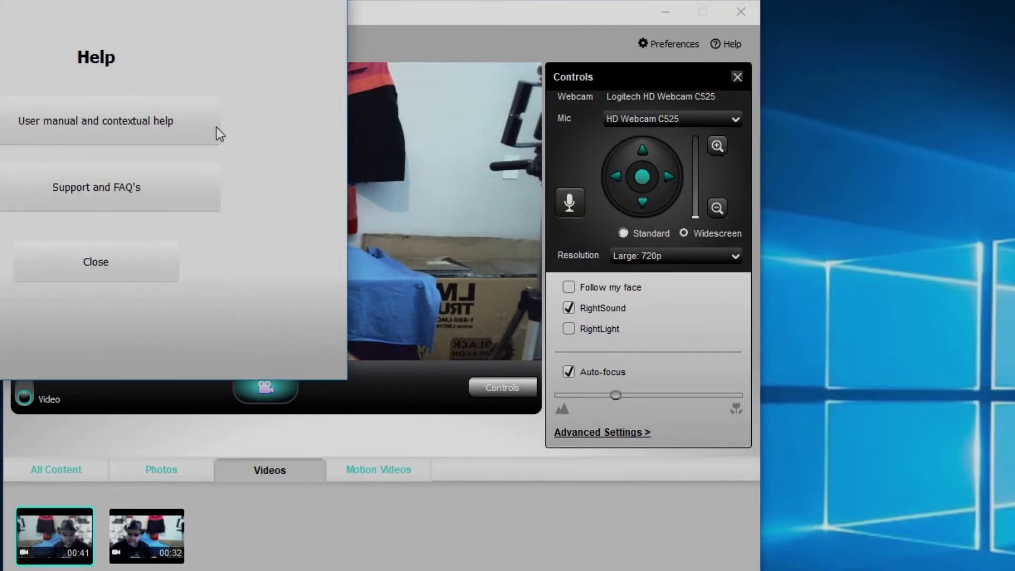
{"action": "left_click", "coordinate": [133, 262]}
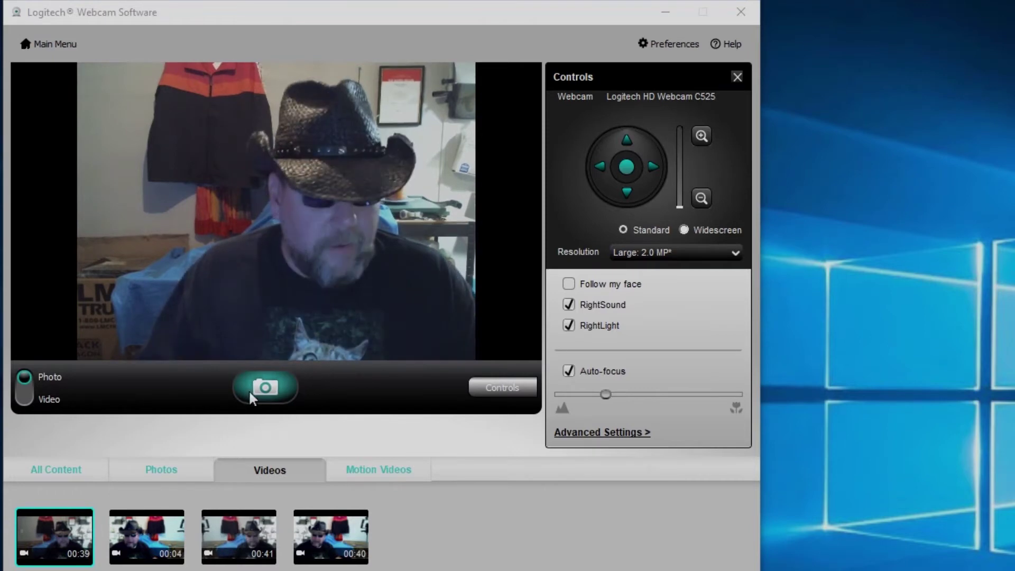
{"action": "left_click", "coordinate": [272, 376]}
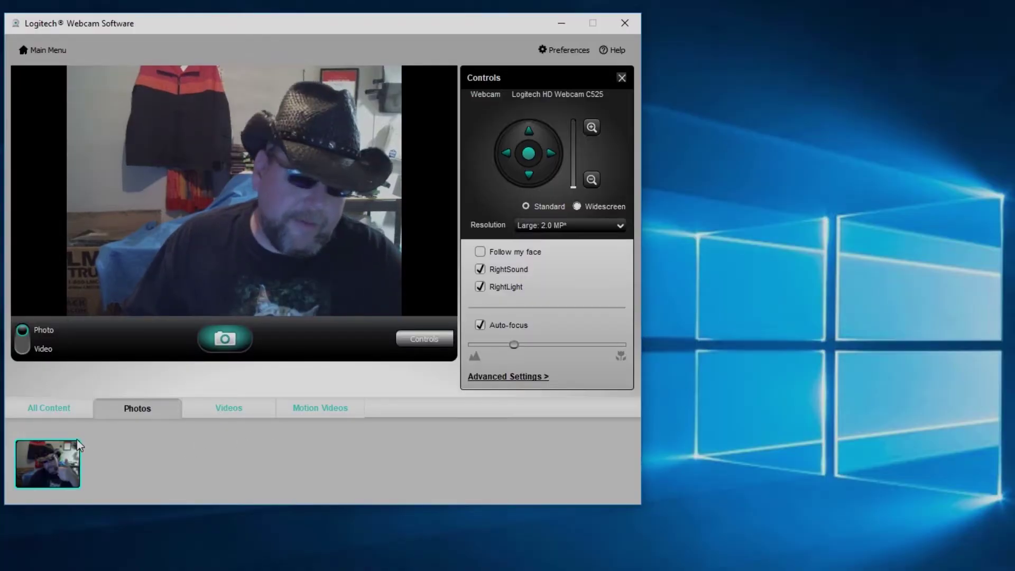
Open the captured photo and choose Facebook sharing to bring up the Welcome to Facebook Setup screen.
{"action": "double_click", "coordinate": [48, 460]}
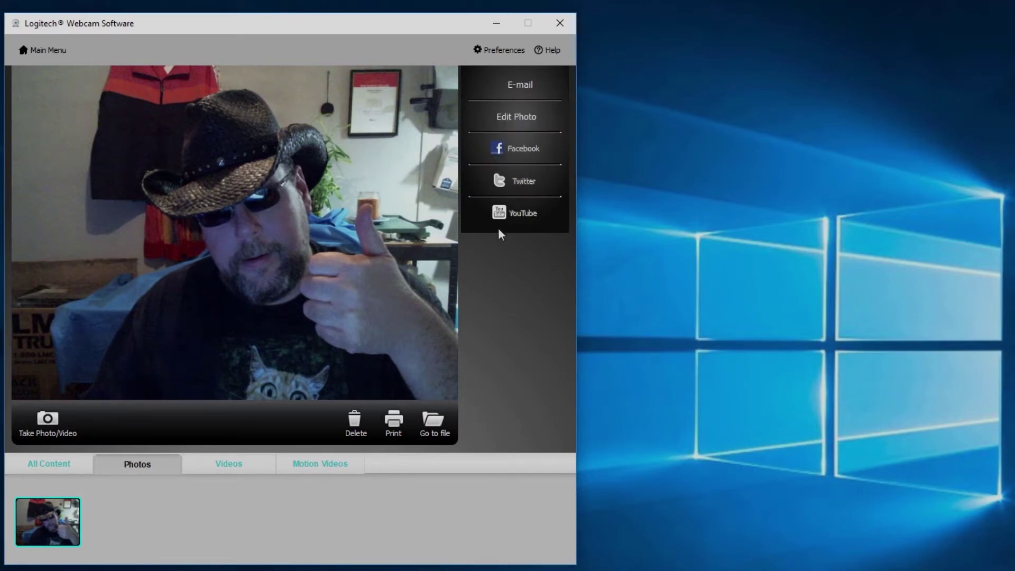
{"action": "left_click", "coordinate": [527, 152]}
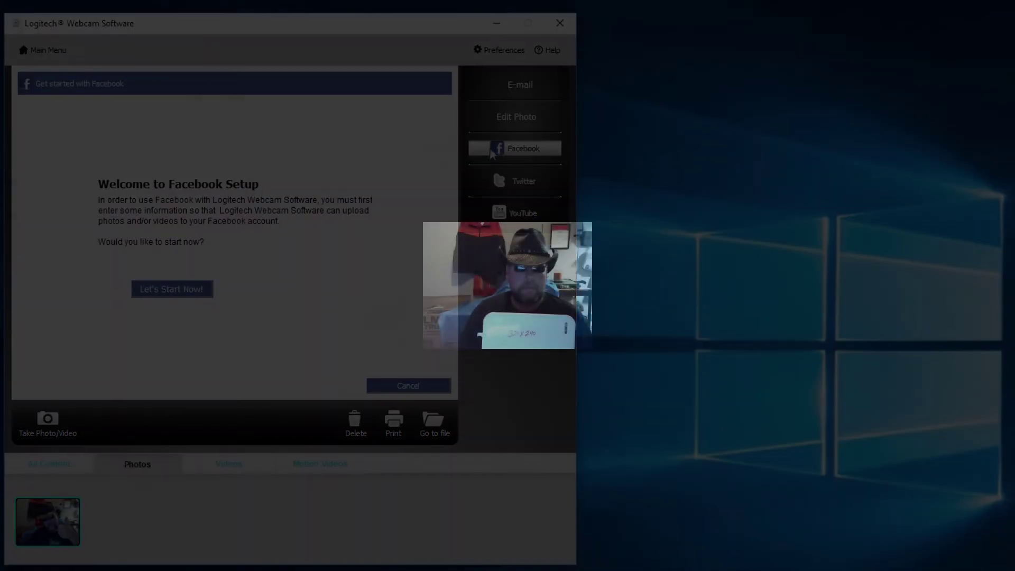